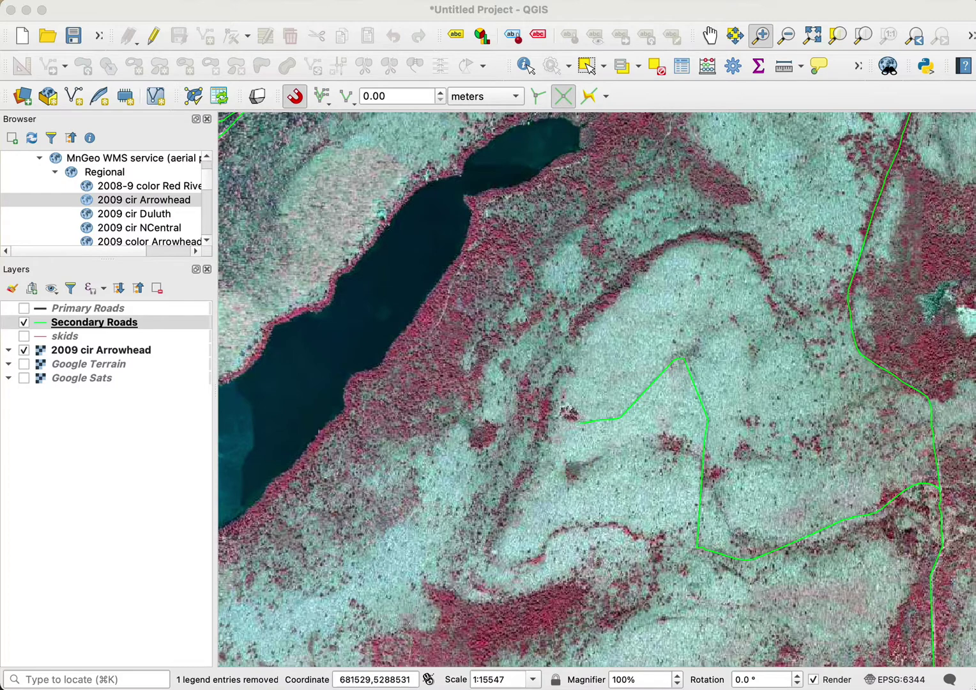
pyautogui.moveTo(262, 689); pyautogui.dragTo(222, 541)
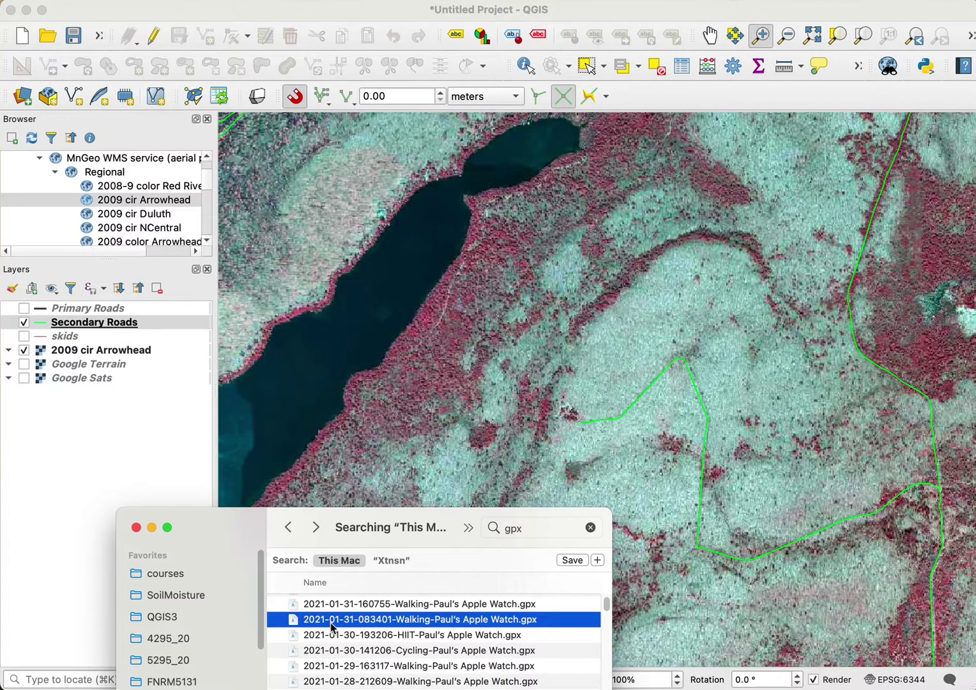
pyautogui.moveTo(330, 622); pyautogui.dragTo(419, 398)
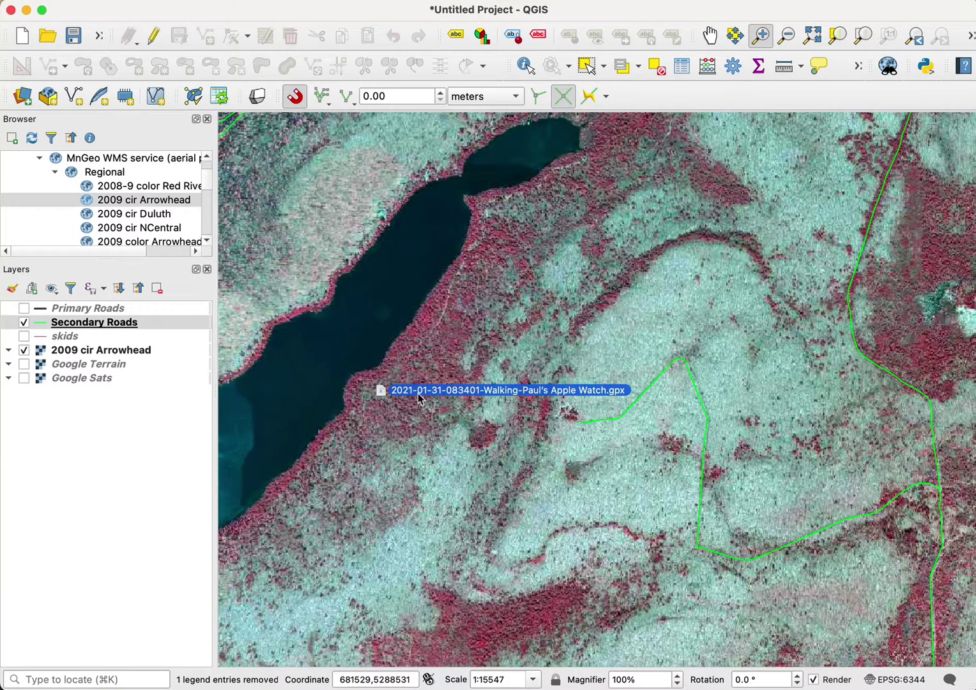
pyautogui.moveTo(419, 397); pyautogui.dragTo(418, 398)
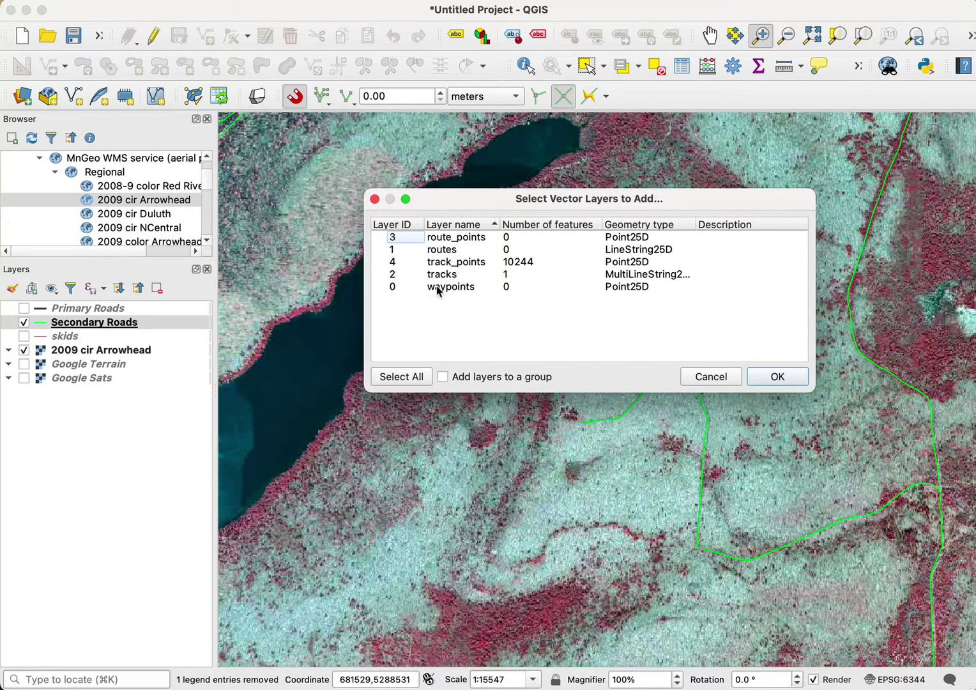
pyautogui.click(445, 266)
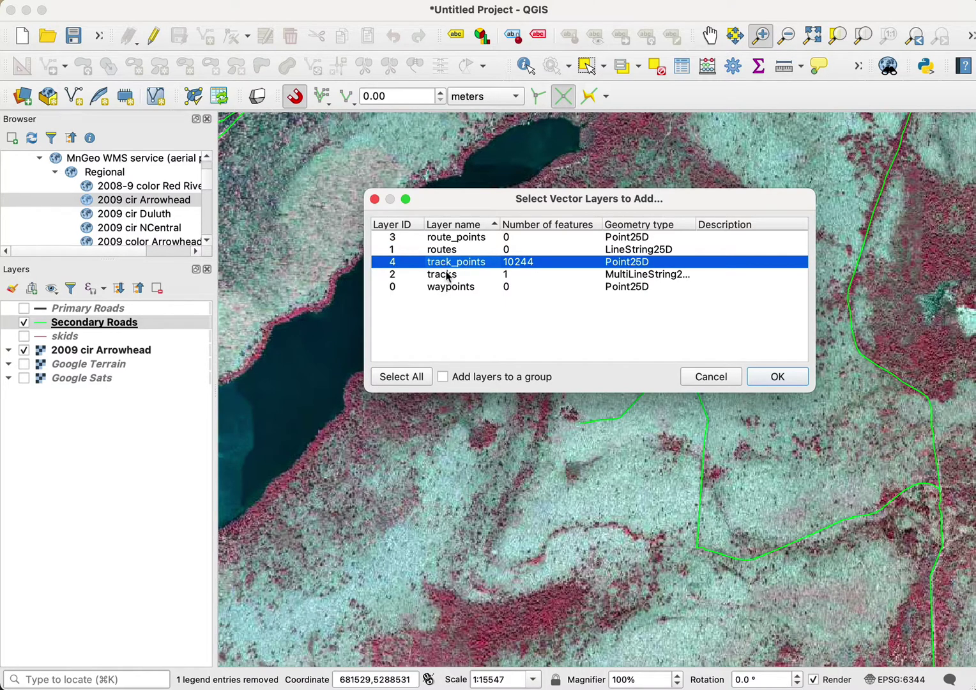
pyautogui.keyDown('shift'); pyautogui.click(447, 275); pyautogui.keyUp('shift')
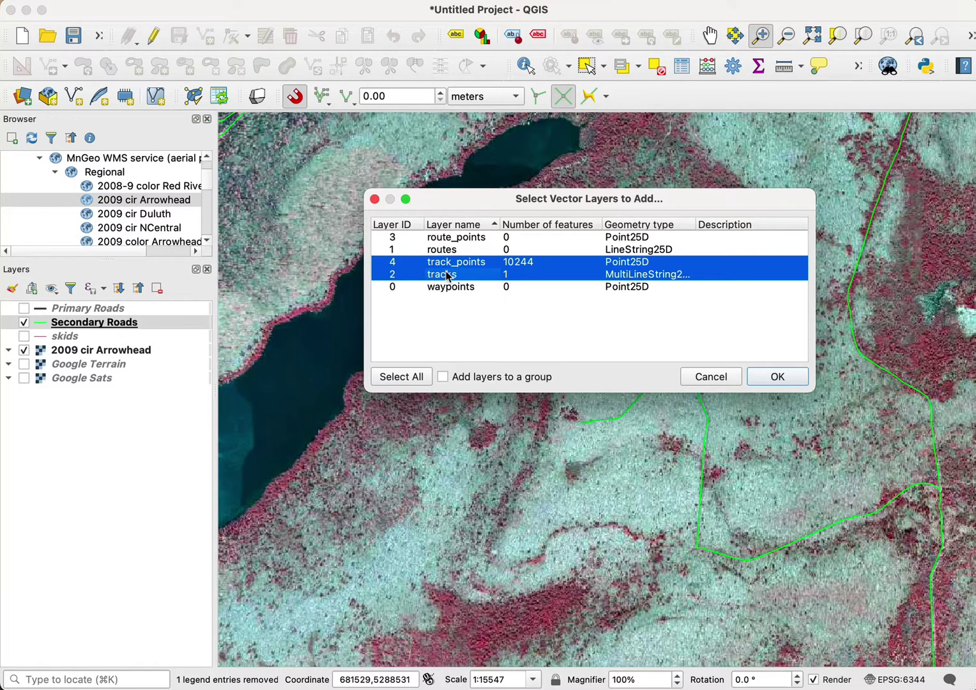
pyautogui.click(791, 377)
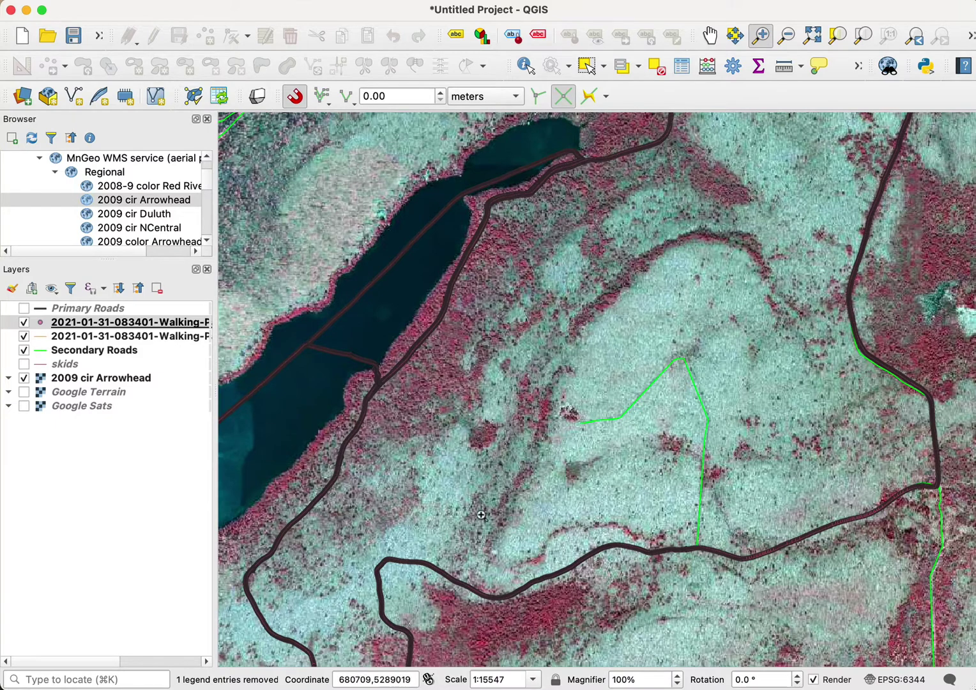
# Hide the imported track points layer and set the tracks layer's line color to blue
pyautogui.click(24, 323)
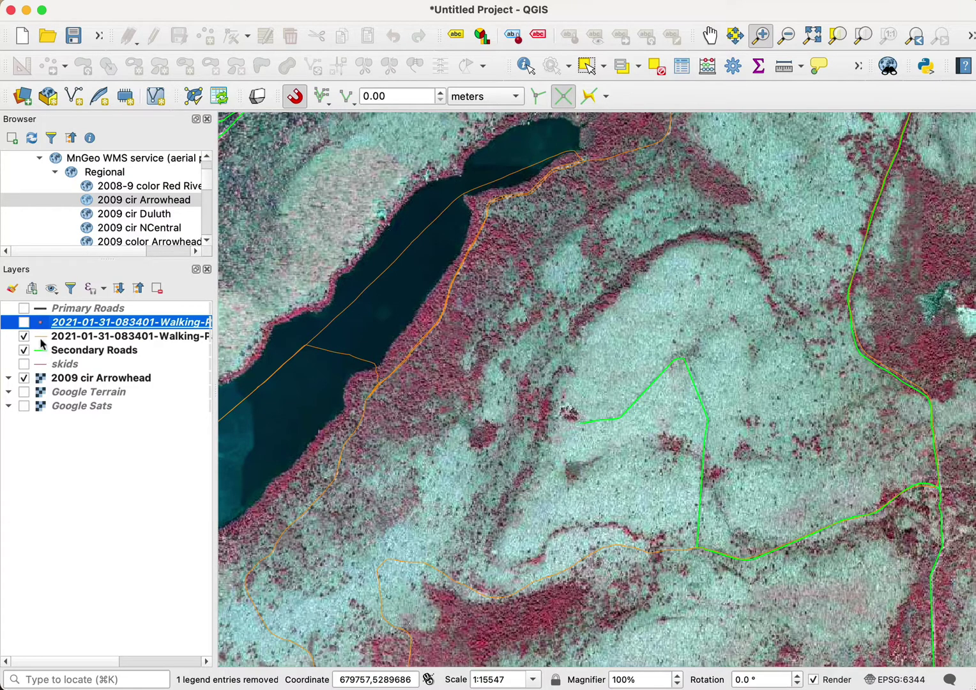
pyautogui.doubleClick(41, 339)
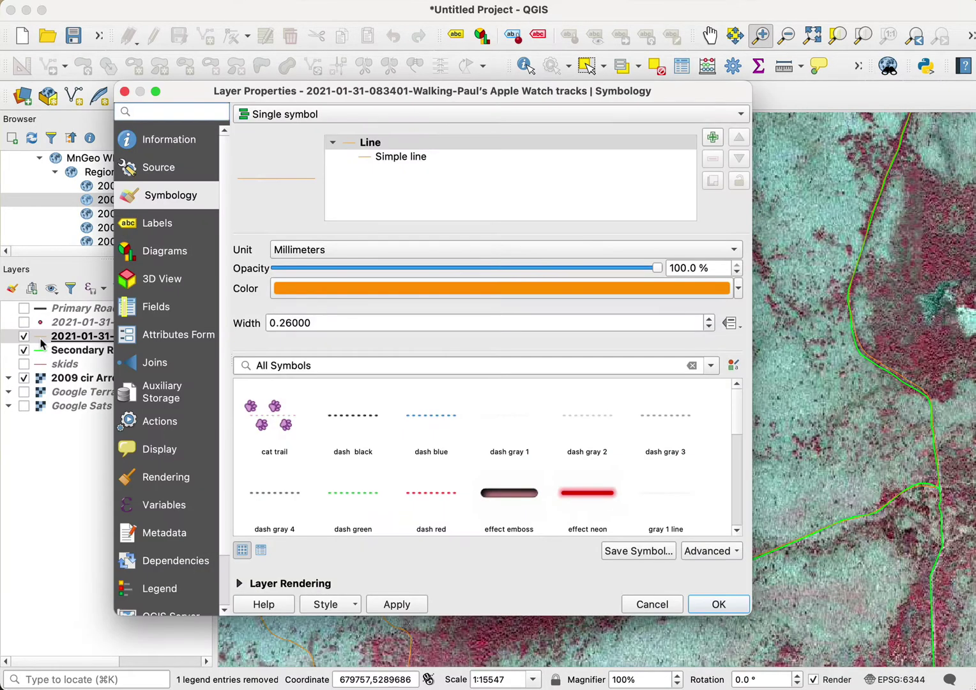
pyautogui.click(739, 289)
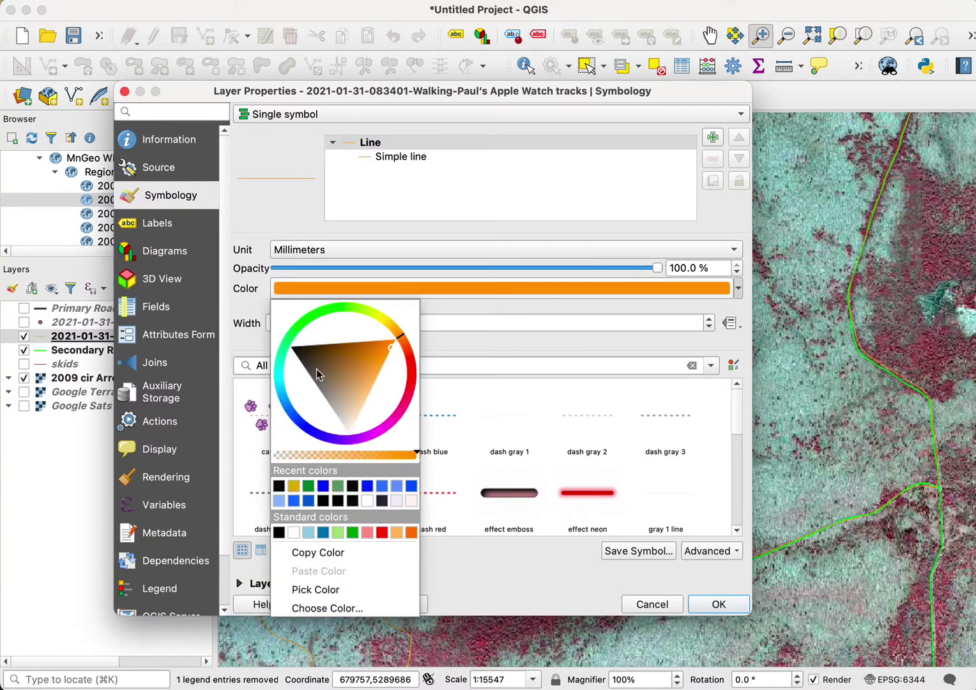
pyautogui.click(300, 427)
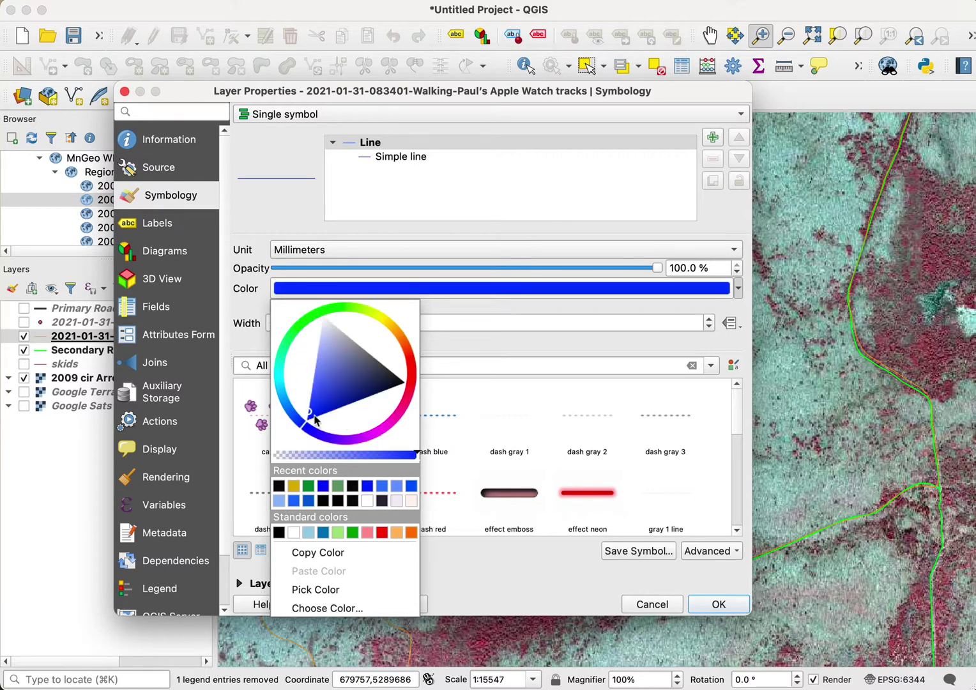
pyautogui.click(312, 417)
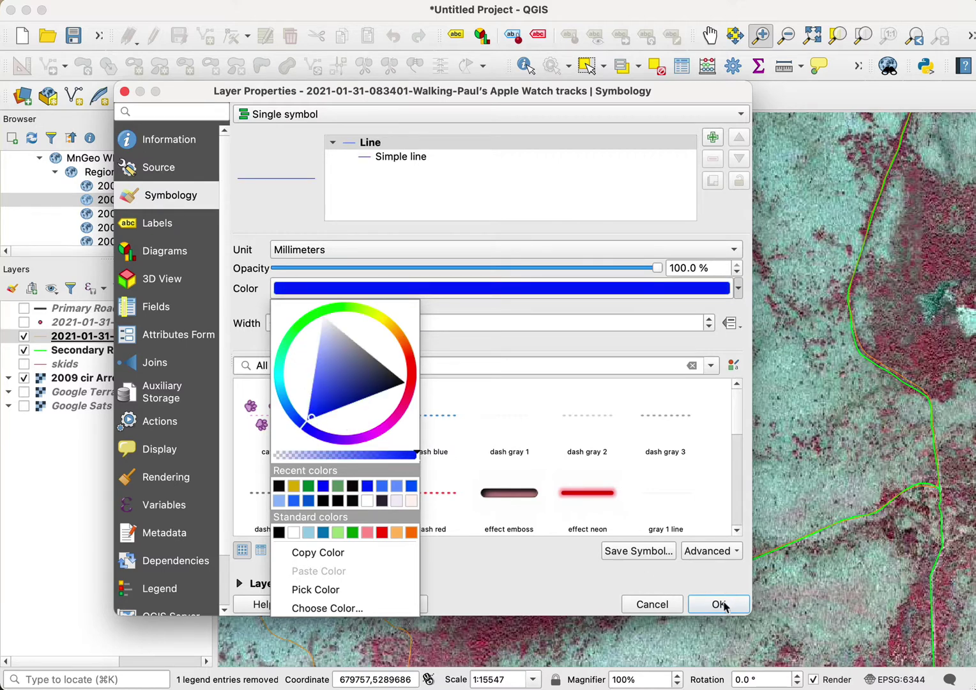
pyautogui.click(506, 569)
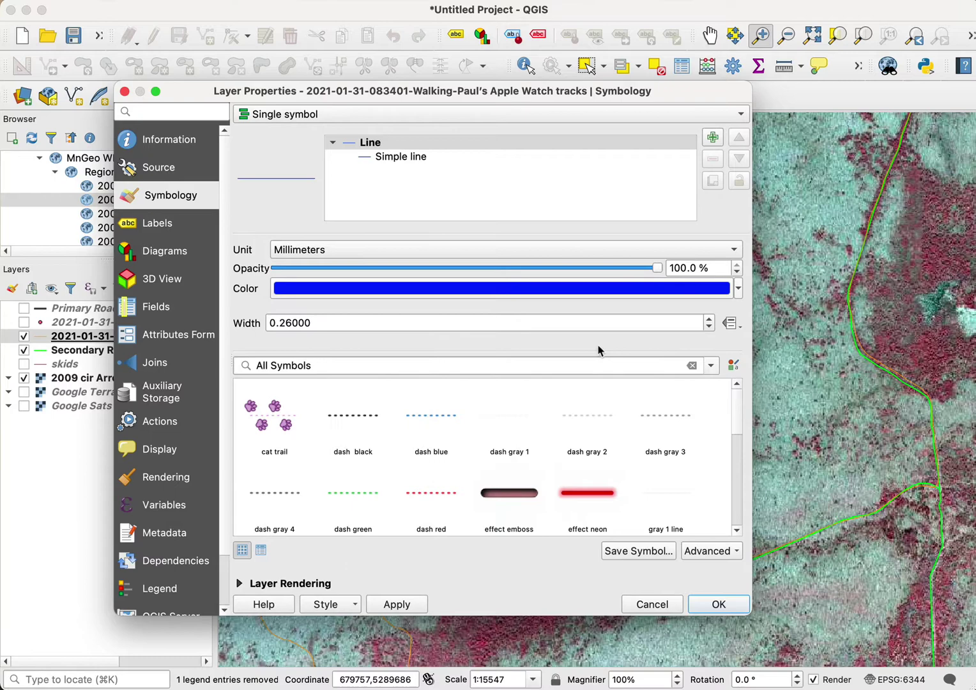
# Set the tracks layer's line width to 0.86 millimeters and apply the new style
pyautogui.click(709, 319)
pyautogui.click(709, 318)
pyautogui.click(709, 319)
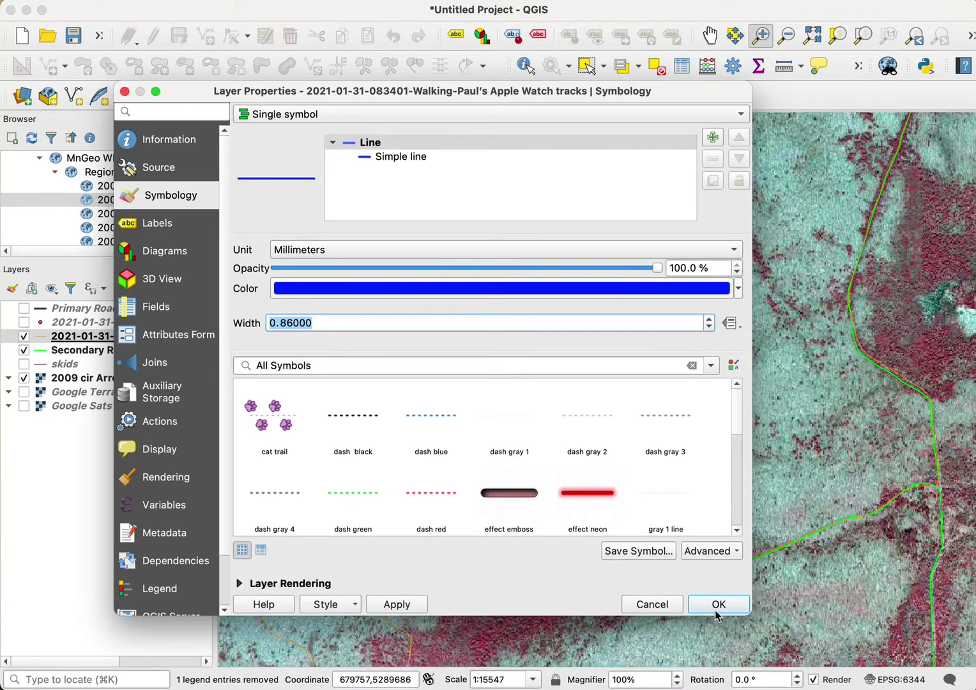
pyautogui.click(384, 605)
pyautogui.click(716, 607)
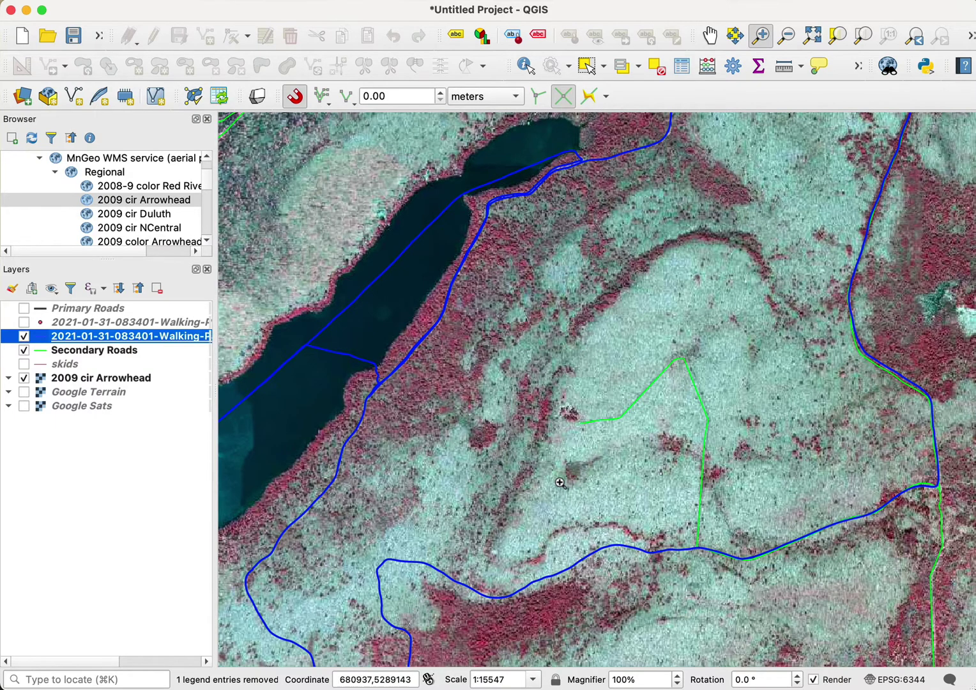
# Examine how closely the blue GPS track follows the Secondary Roads line and the road on the imagery, following it northeast from the junction
pyautogui.scroll(-1, 561, 482)
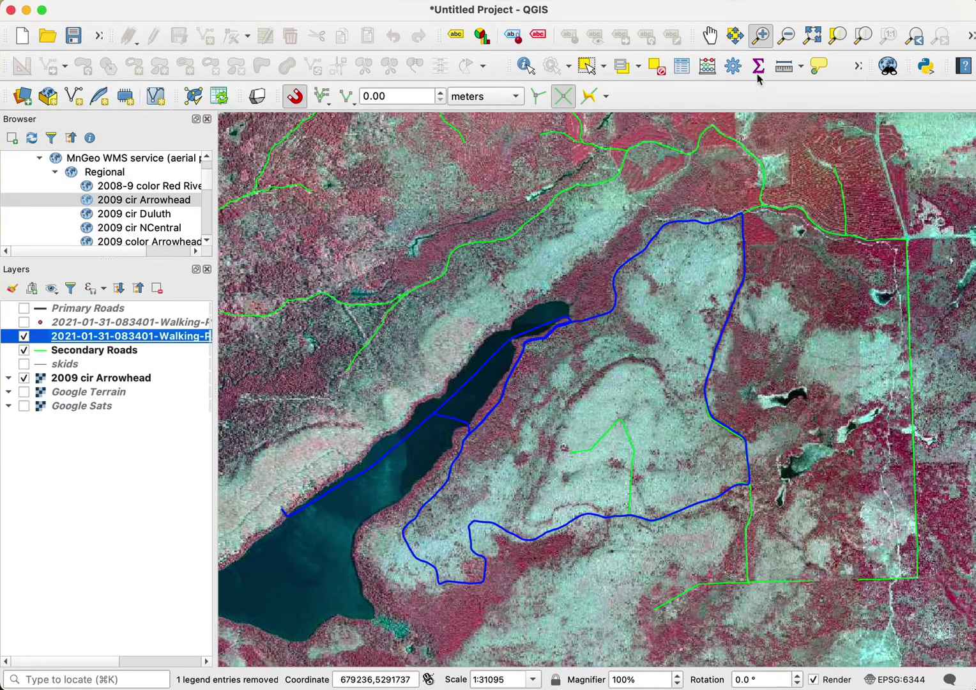
pyautogui.click(709, 36)
pyautogui.moveTo(624, 454); pyautogui.dragTo(528, 448)
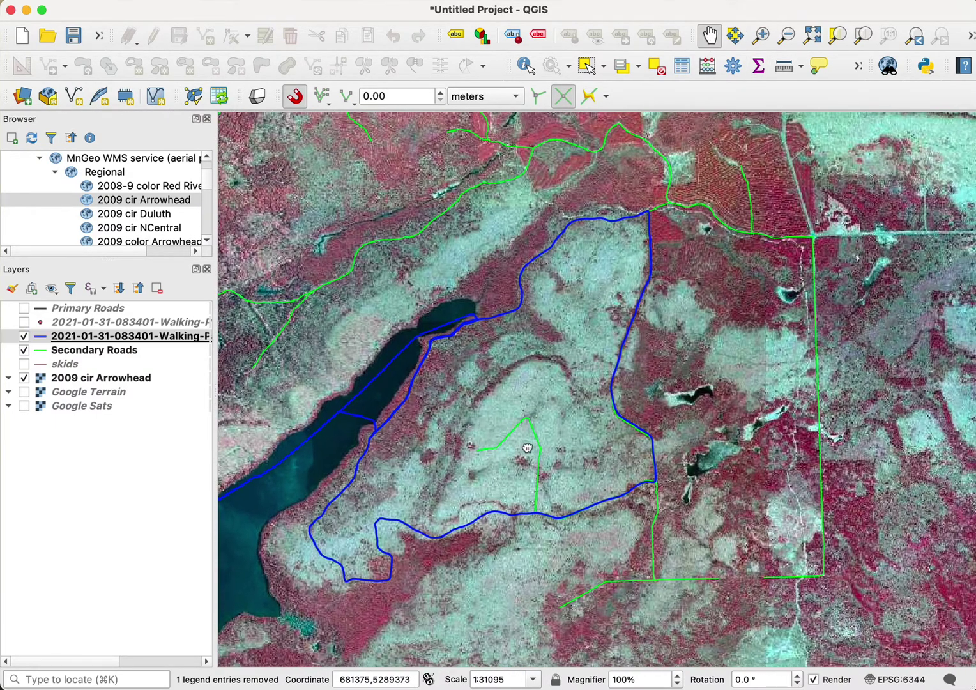
pyautogui.scroll(1, 539, 532)
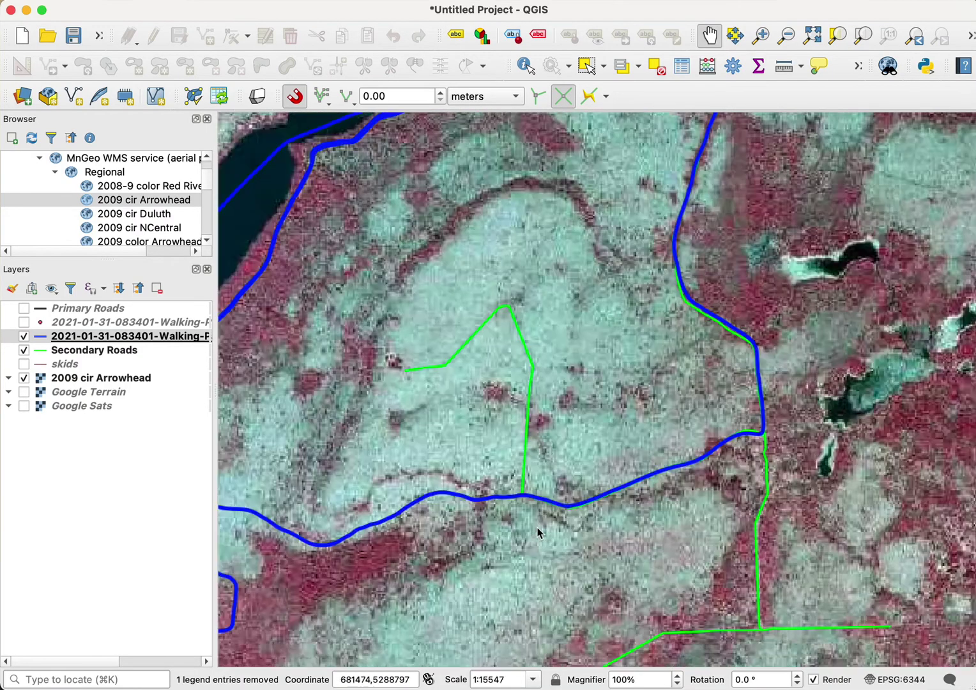
pyautogui.scroll(3, 539, 532)
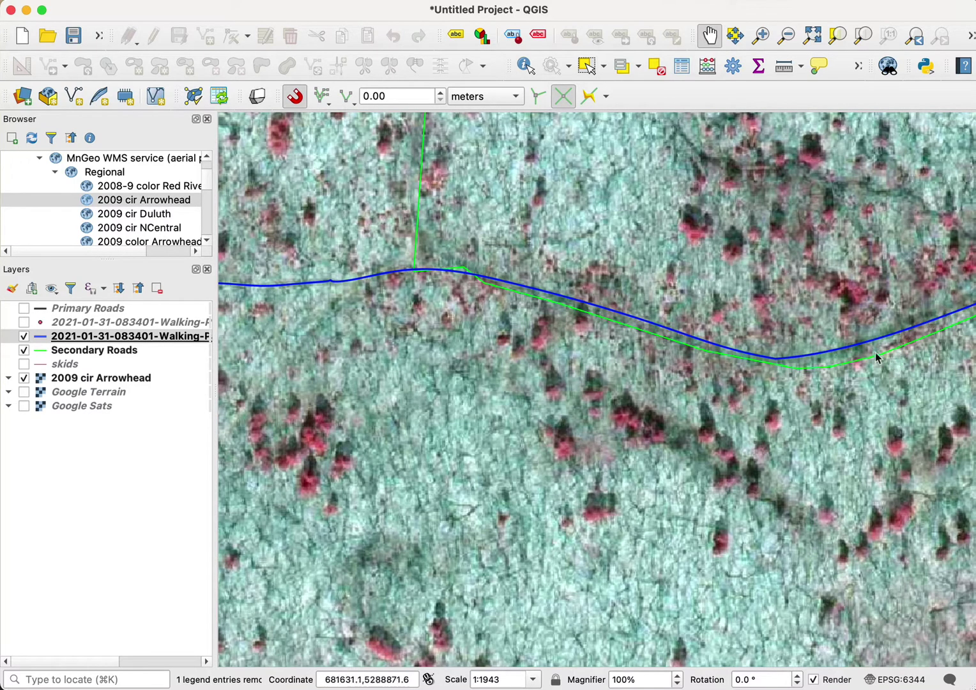
pyautogui.click(709, 35)
pyautogui.moveTo(826, 342); pyautogui.dragTo(615, 380)
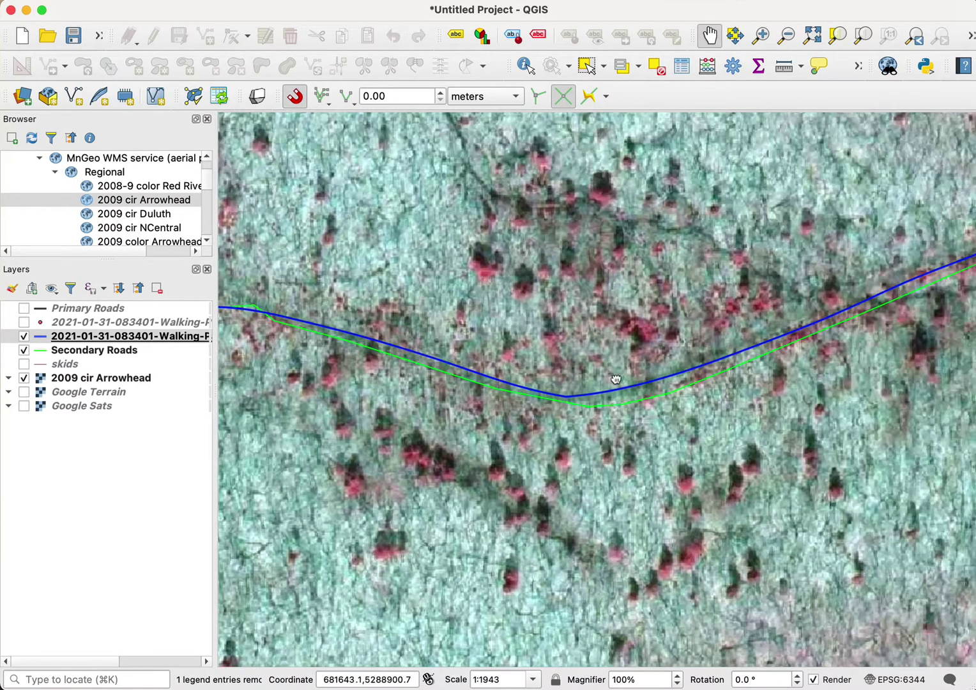
pyautogui.moveTo(849, 316); pyautogui.dragTo(458, 519)
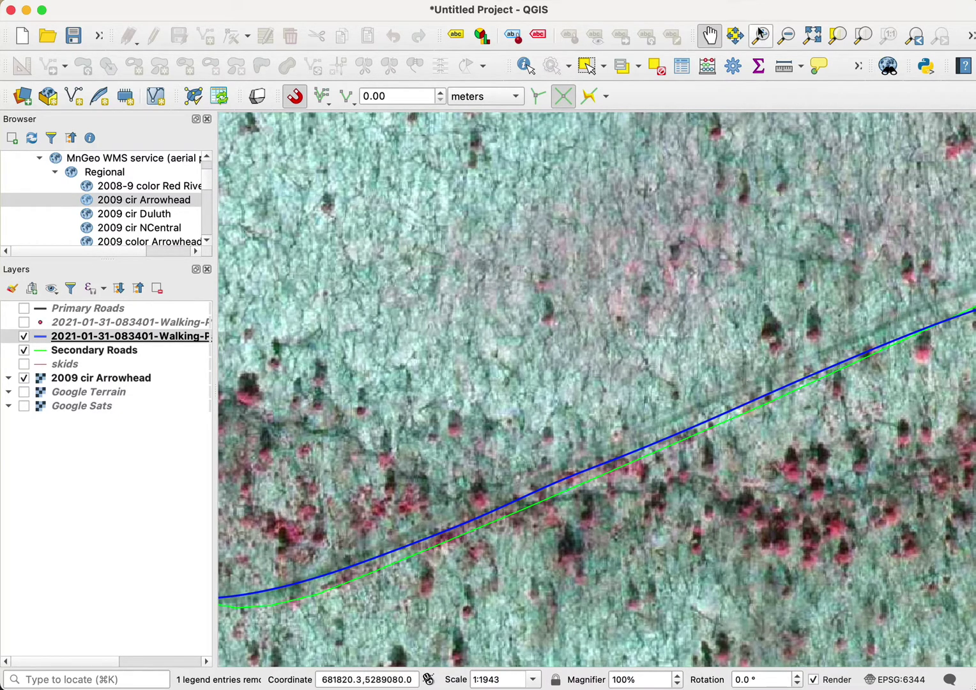
# Measure the distance across the GPS track from the road on the imagery to the Secondary Roads line
pyautogui.click(785, 69)
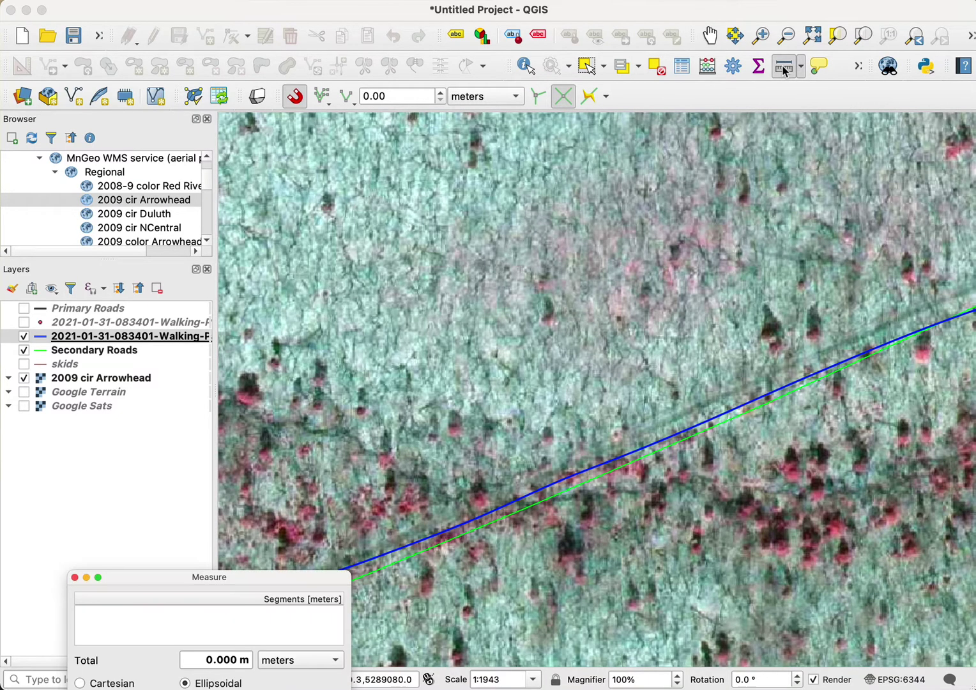
pyautogui.moveTo(281, 577); pyautogui.dragTo(344, 289)
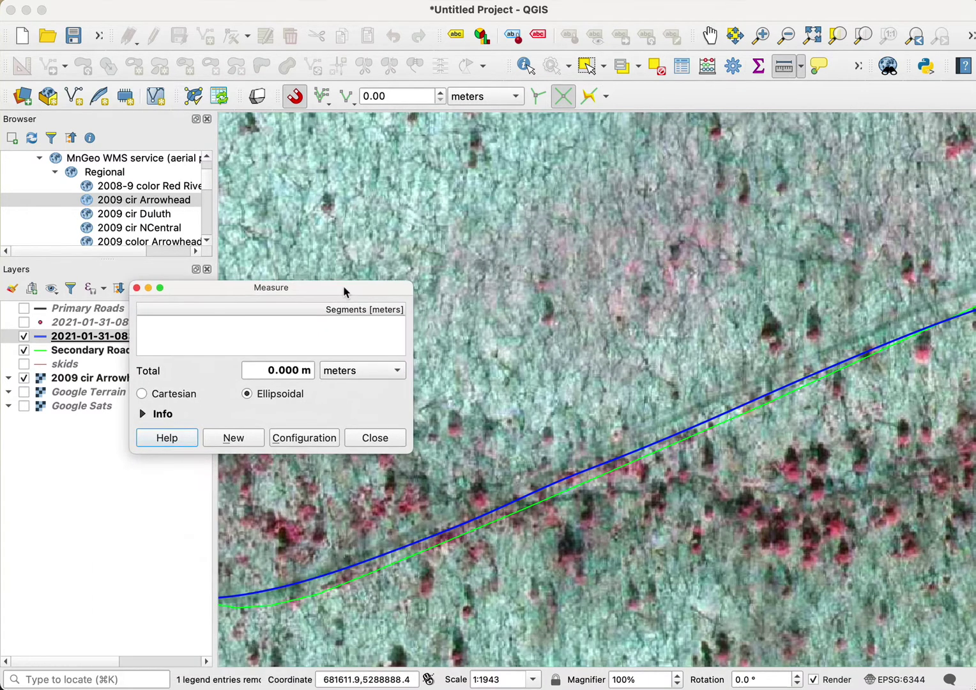
pyautogui.click(572, 457)
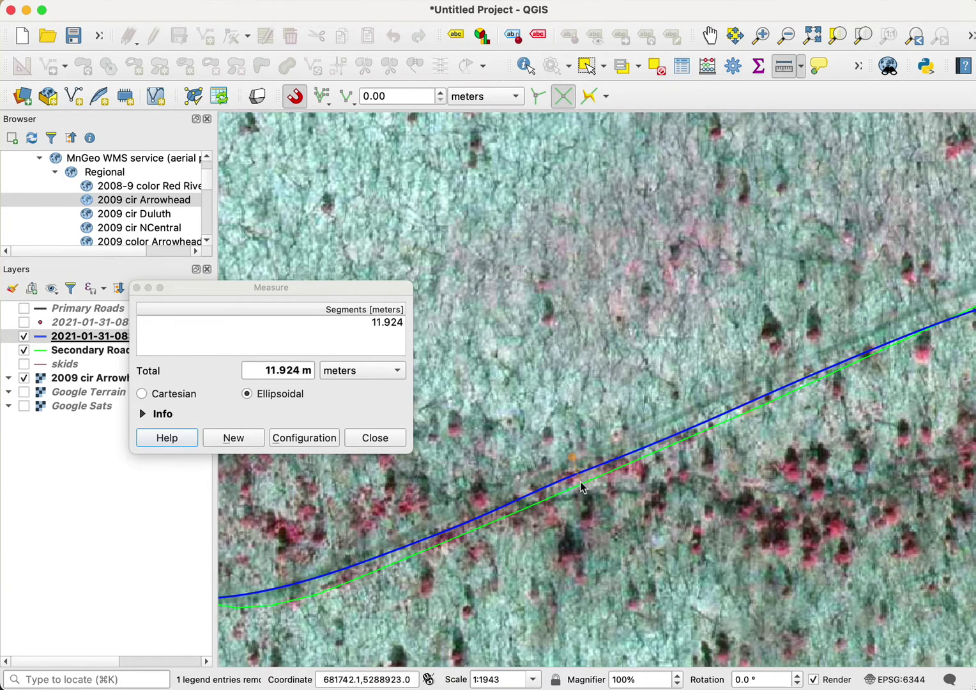
pyautogui.click(381, 442)
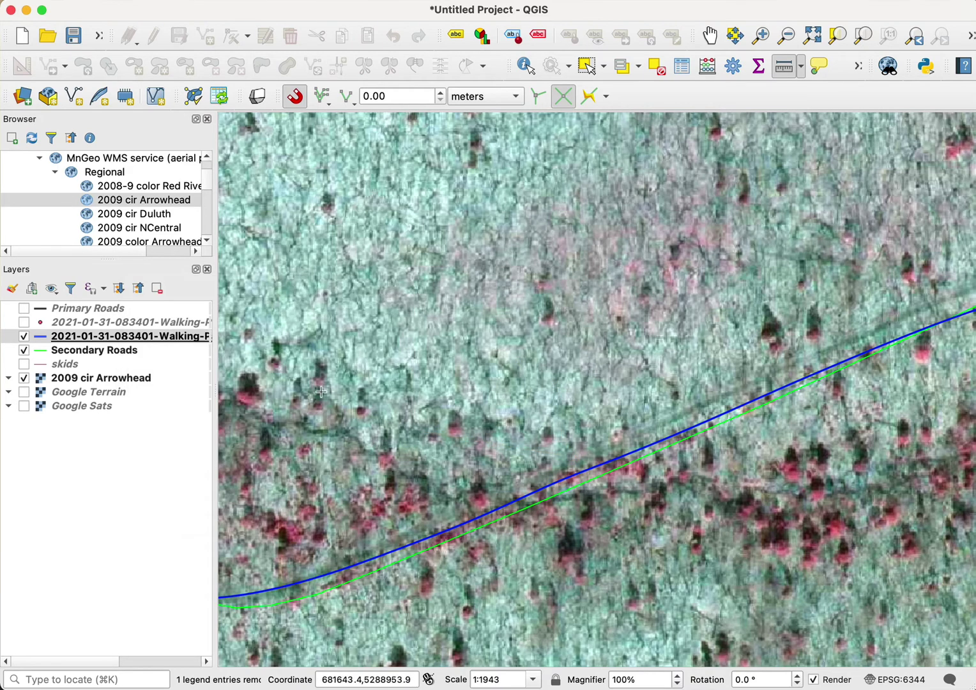
# Show the walking track points layer on the map again
pyautogui.click(25, 322)
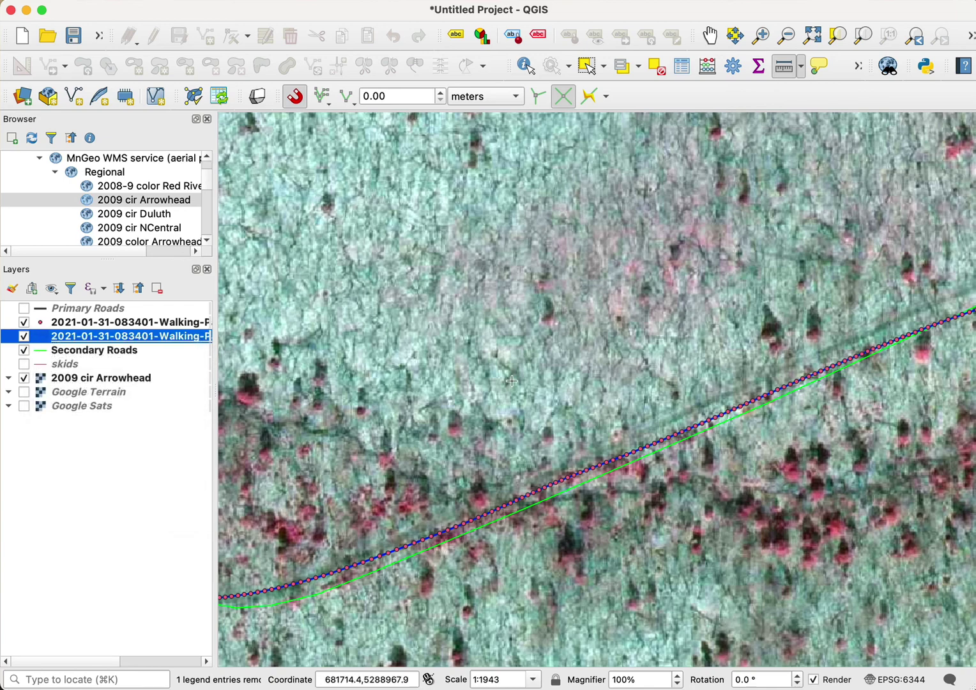
pyautogui.scroll(-2, 510, 381)
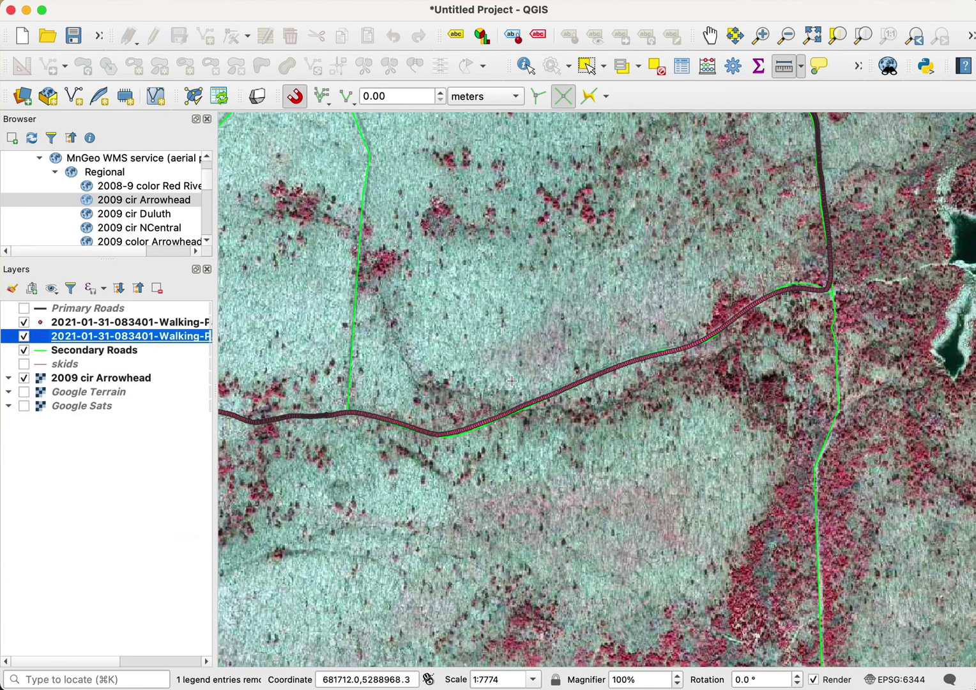